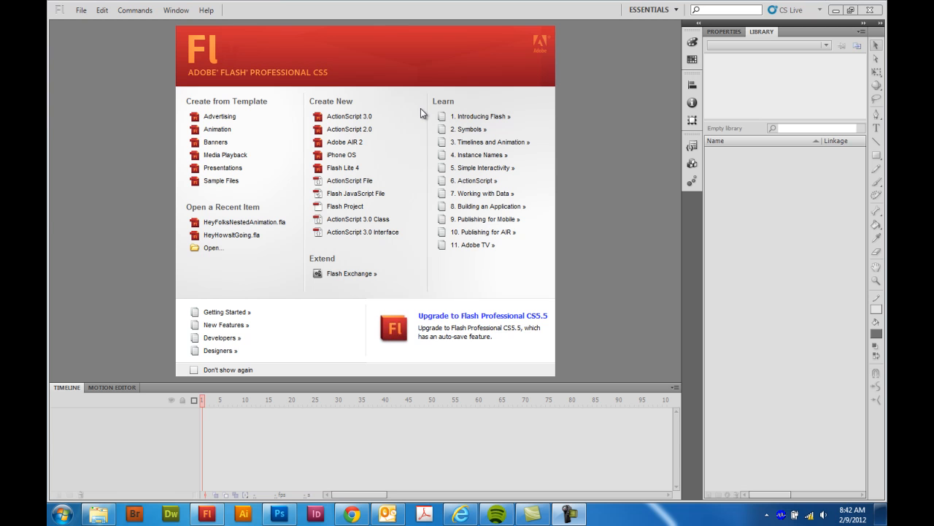
Step: Create a new ActionScript 3.0 document and display its document properties to check the stage size
{"action": "left_click", "coordinate": [355, 119]}
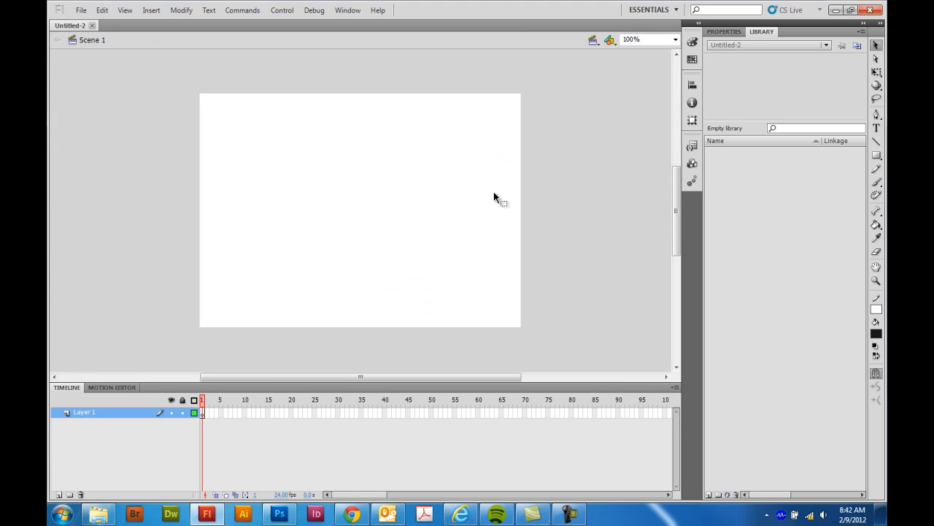
{"action": "left_click", "coordinate": [725, 32]}
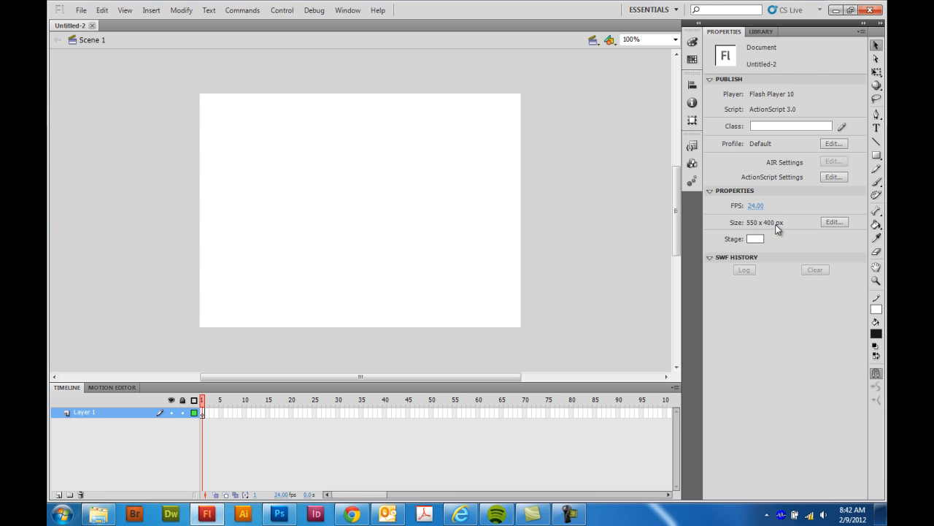
Step: Switch to Photoshop and set the Crop tool to a width of 550 px and a height of 400 px
{"action": "left_click", "coordinate": [279, 514]}
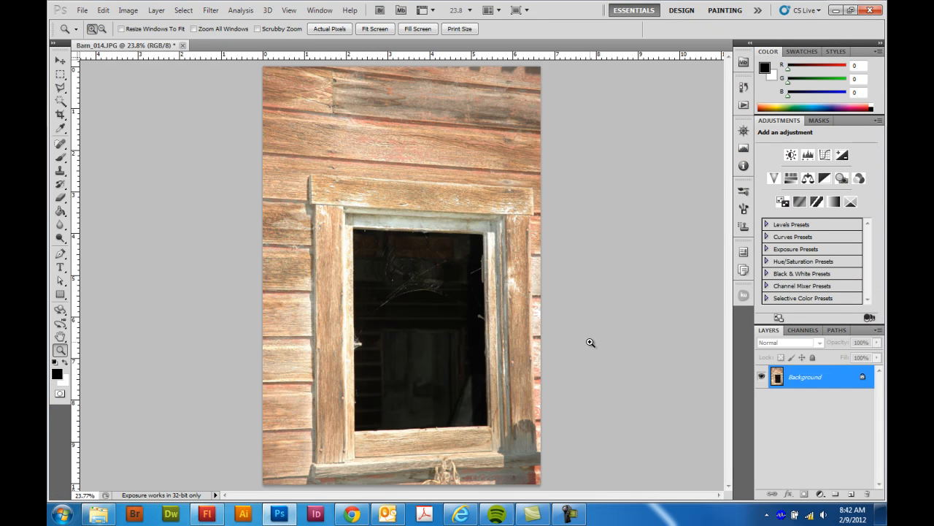
{"action": "left_click", "coordinate": [60, 117]}
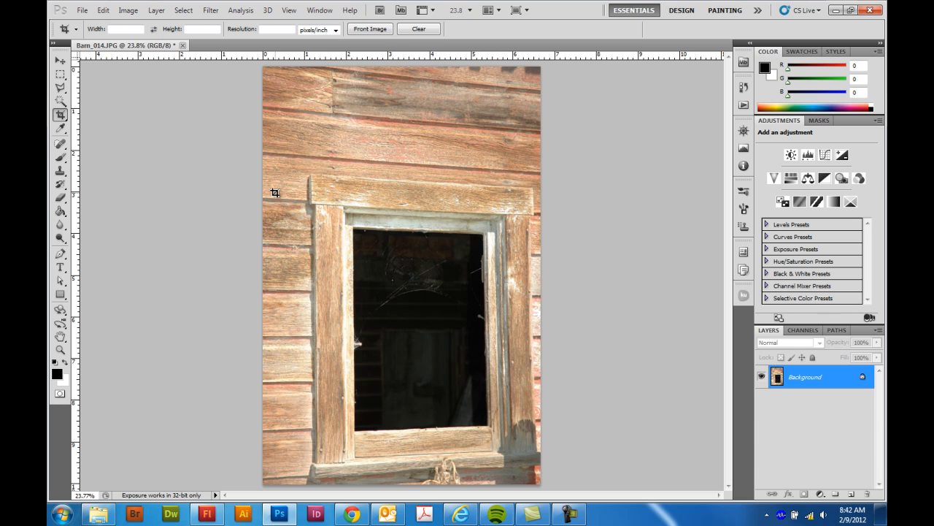
{"action": "left_click", "coordinate": [123, 34]}
{"action": "type", "text": "5509"}
{"action": "key", "text": "BackSpace"}
{"action": "key", "text": "BackSpace"}
{"action": "key", "text": "BackSpace"}
{"action": "key", "text": "BackSpace"}
{"action": "type", "text": "400 px"}
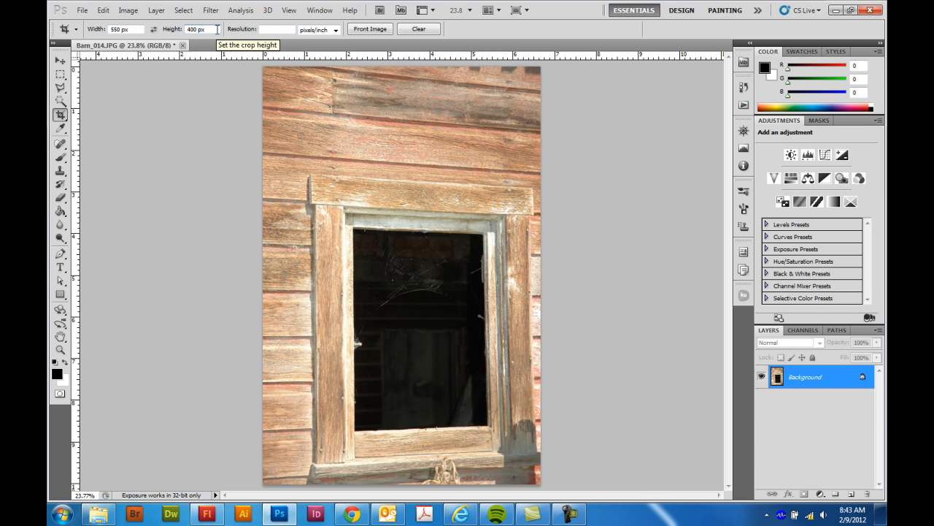
{"action": "key", "text": "Tab"}
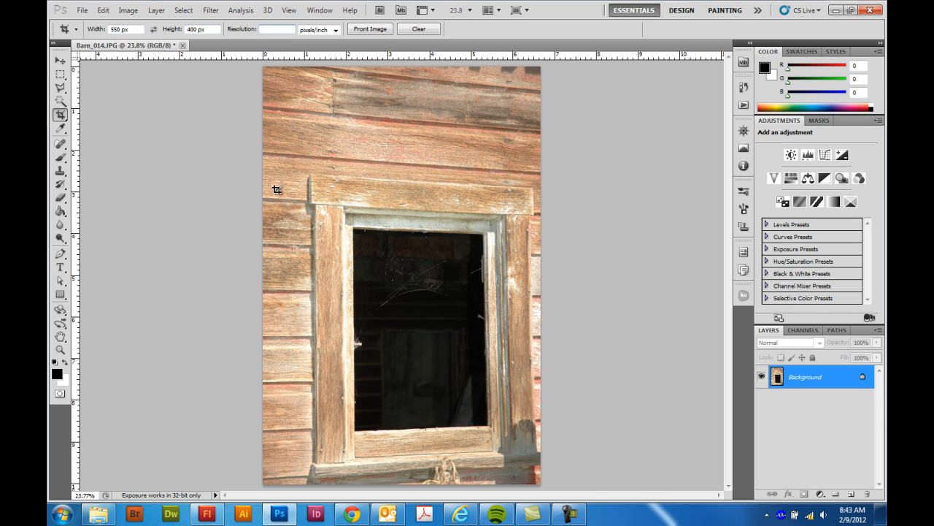
Step: Crop the barn photo across its full width around the upper part of the window, and fit the result to the screen
{"action": "mouse_move", "coordinate": [256, 165]}
{"action": "left_mouse_down"}
{"action": "mouse_move", "coordinate": [442, 286]}
{"action": "mouse_move", "coordinate": [684, 409]}
{"action": "mouse_move", "coordinate": [642, 380]}
{"action": "left_mouse_up"}
{"action": "left_click_drag", "start_coordinate": [535, 281], "coordinate": [536, 286]}
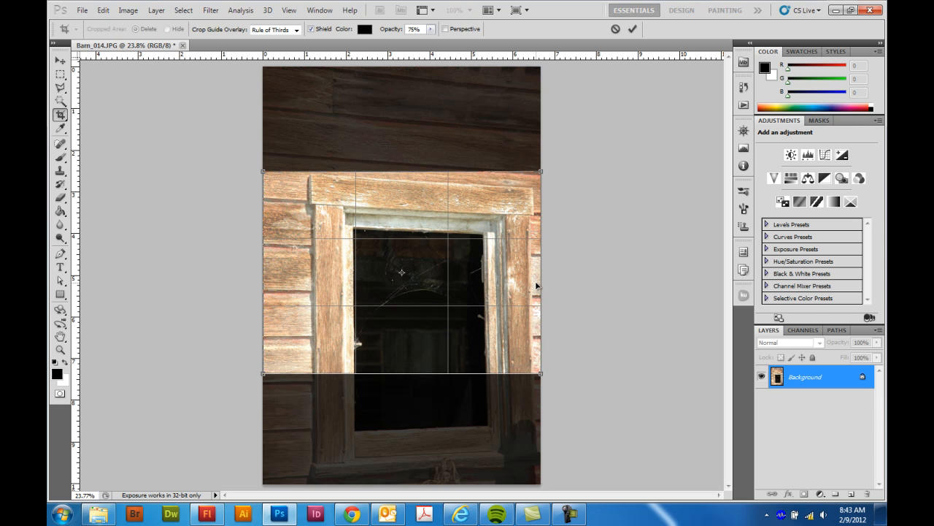
{"action": "key", "text": "Return"}
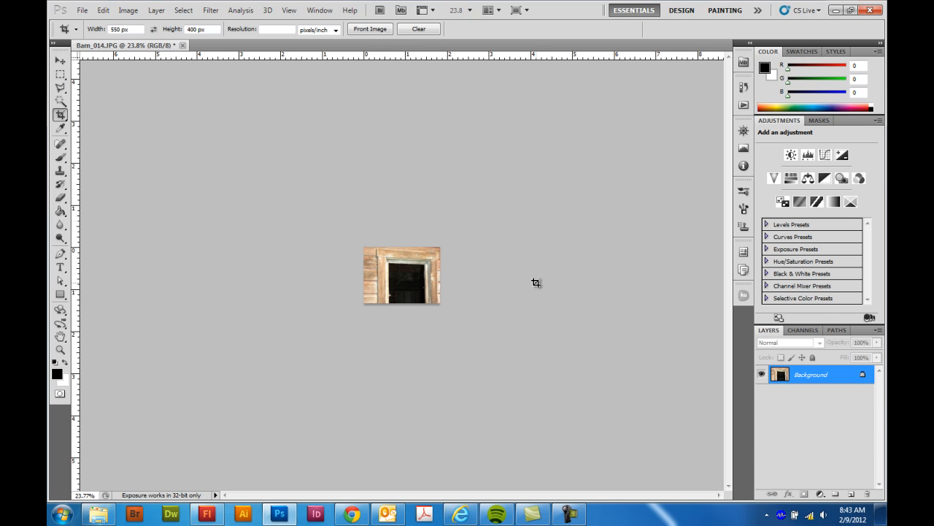
{"action": "double_click", "coordinate": [61, 337]}
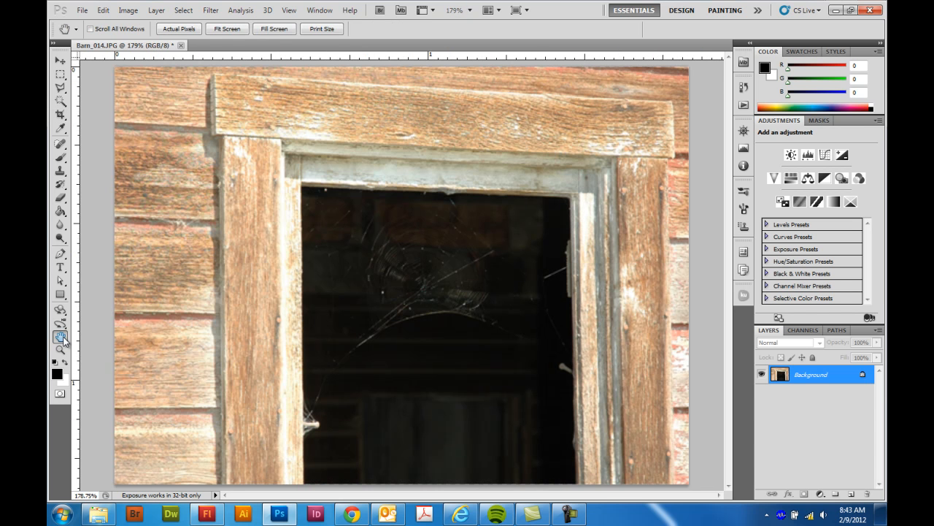
Step: Save the cropped photo to the Desktop as the JPEG Barn_014.jpg with quality 12 (Maximum) and the Progressive format option
{"action": "left_click", "coordinate": [82, 11]}
{"action": "left_click", "coordinate": [108, 189]}
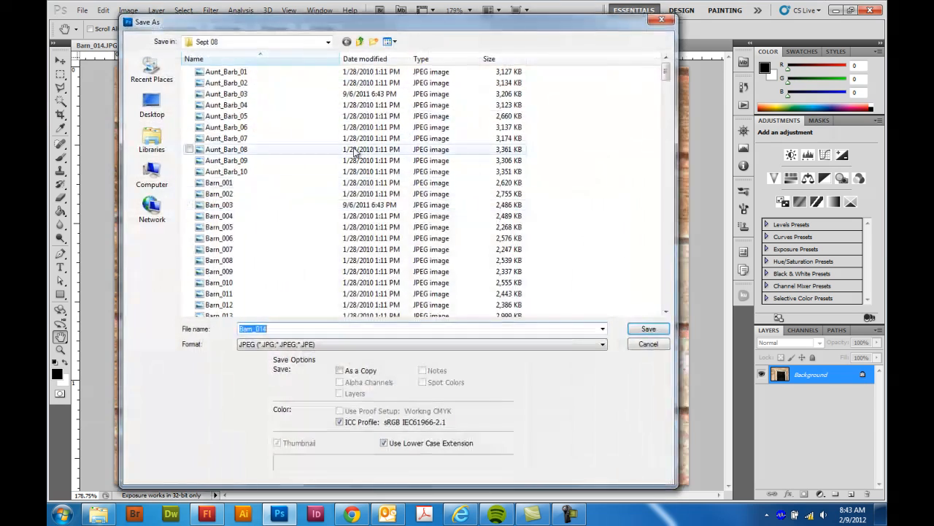
{"action": "left_click", "coordinate": [152, 102]}
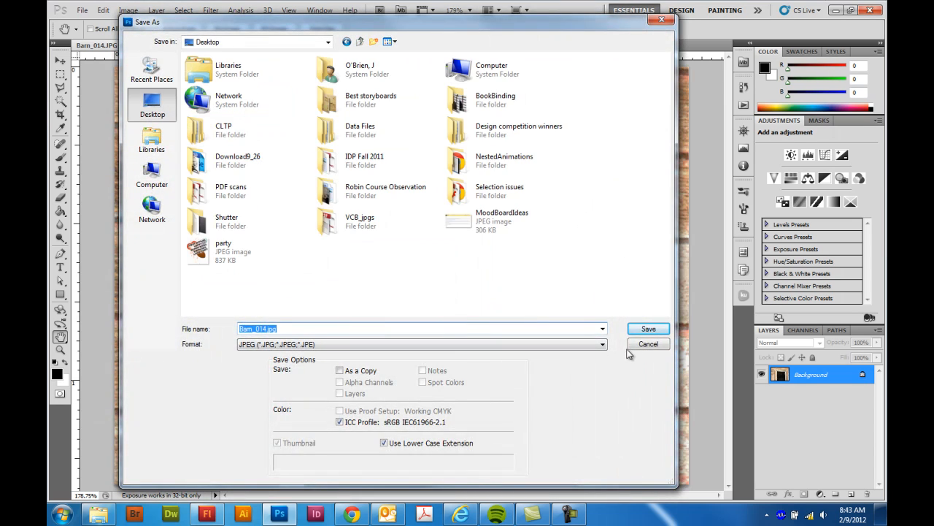
{"action": "left_click", "coordinate": [644, 329]}
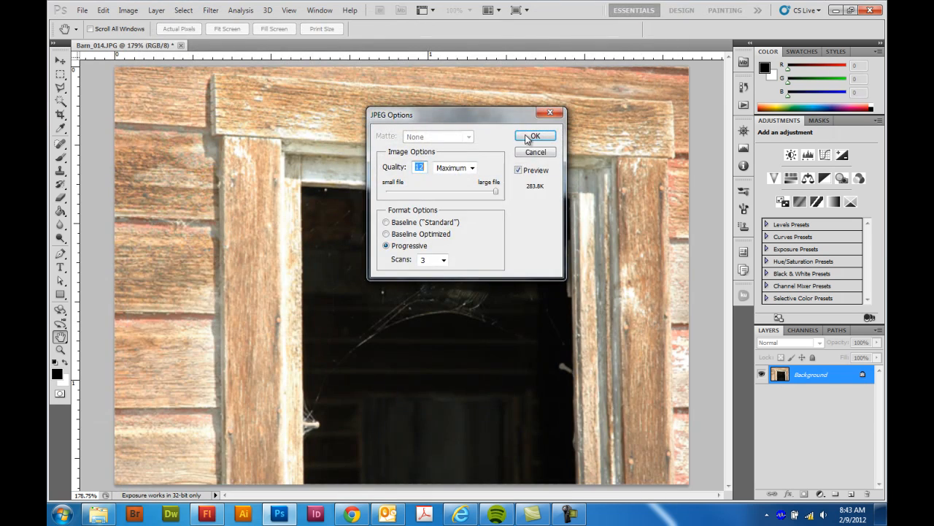
{"action": "left_click", "coordinate": [529, 137]}
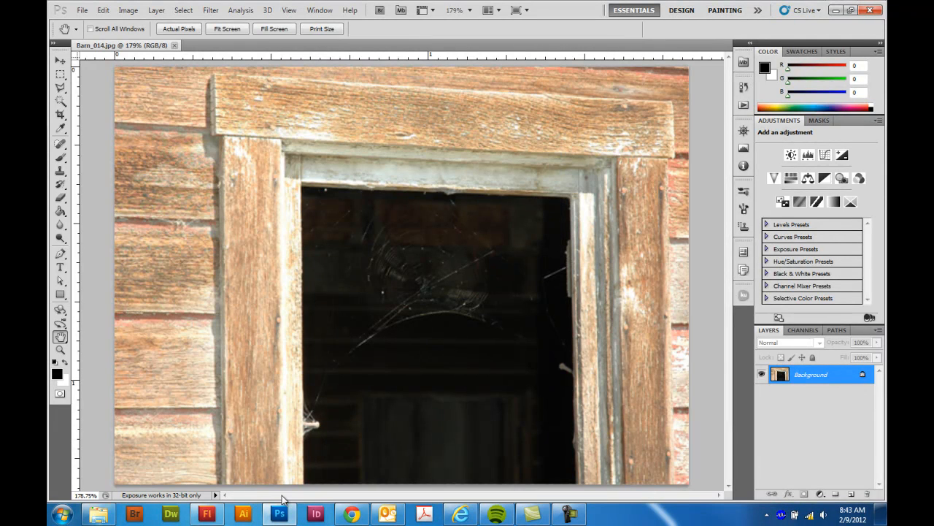
Step: Switch to Flash, import Barn_014 from the Desktop to the library, and place it on the stage so it covers the whole area
{"action": "left_click", "coordinate": [208, 514]}
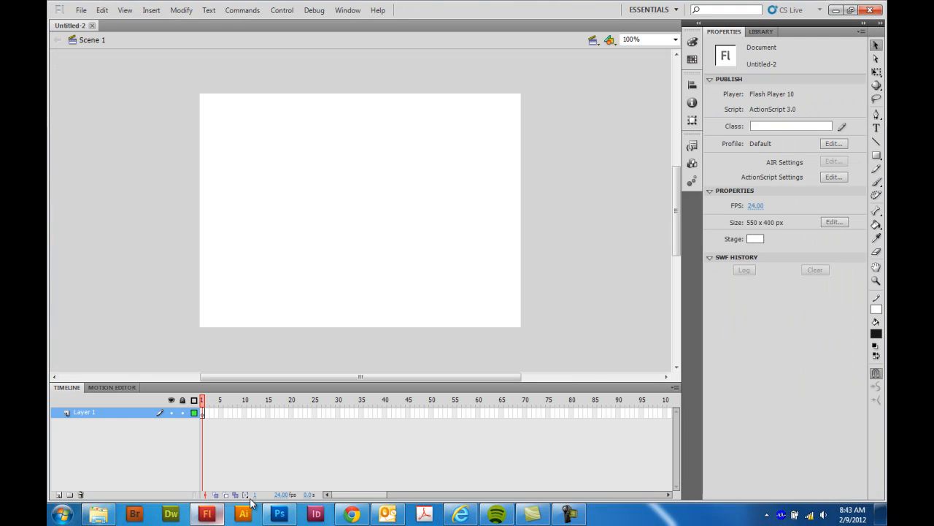
{"action": "left_click", "coordinate": [81, 11]}
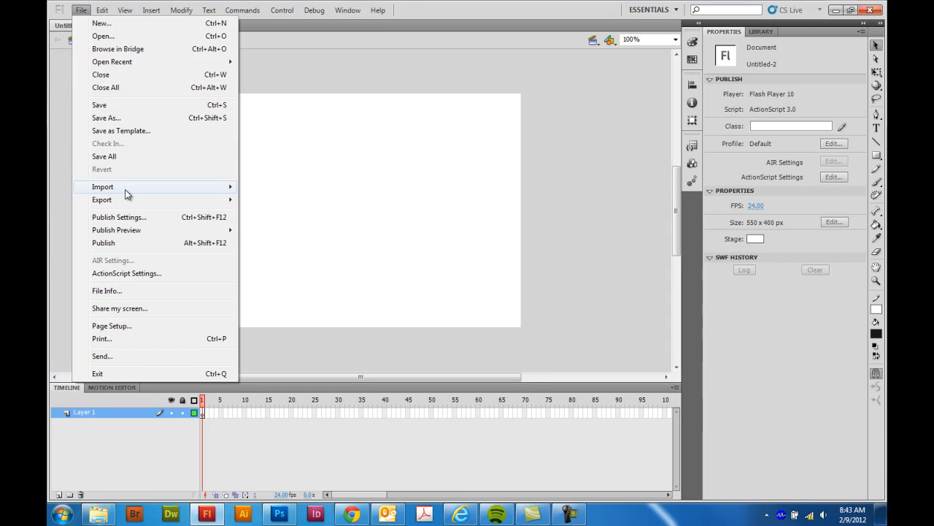
{"action": "mouse_move", "coordinate": [127, 192]}
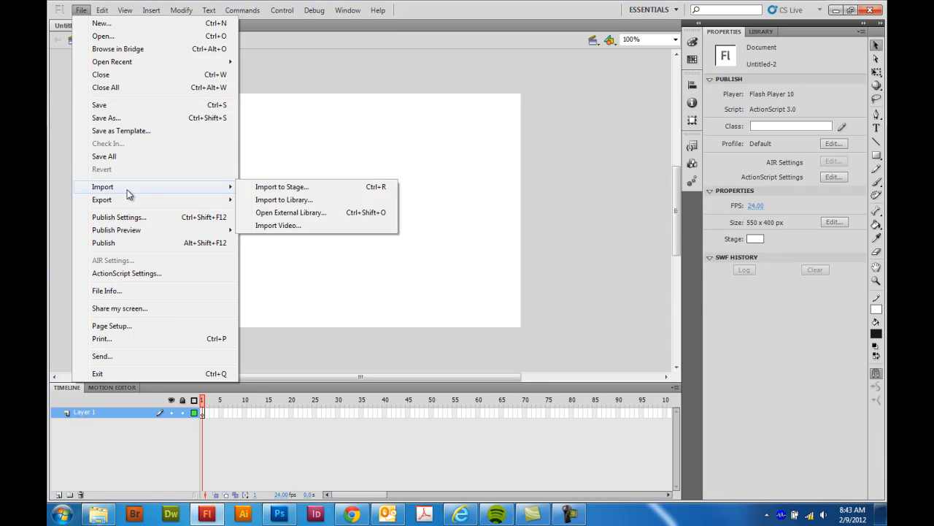
{"action": "left_click", "coordinate": [282, 201]}
{"action": "left_click_drag", "start_coordinate": [640, 181], "coordinate": [647, 285]}
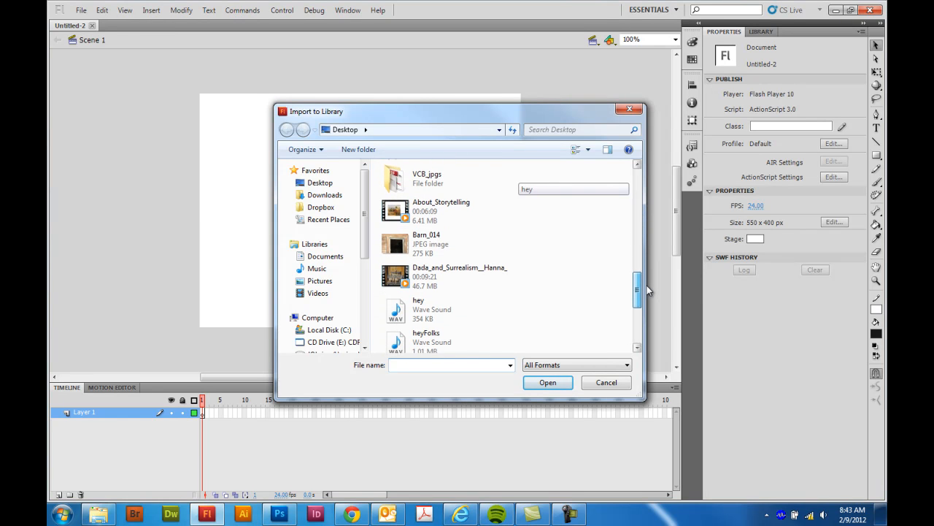
{"action": "left_click", "coordinate": [431, 237]}
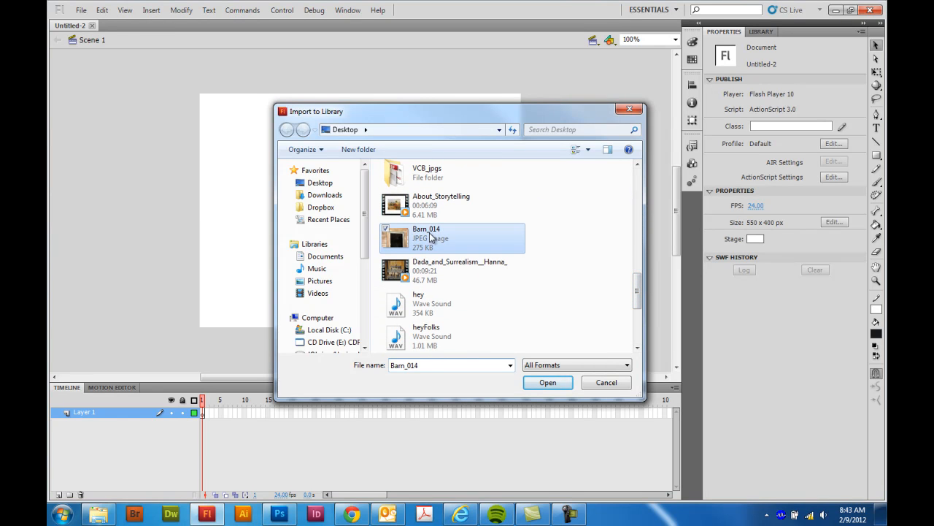
{"action": "left_click", "coordinate": [543, 383]}
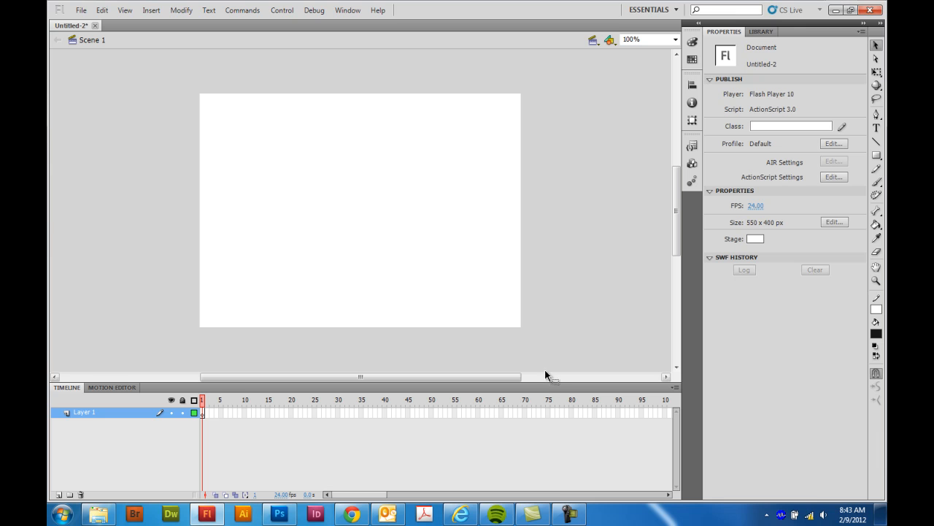
{"action": "left_click", "coordinate": [757, 31]}
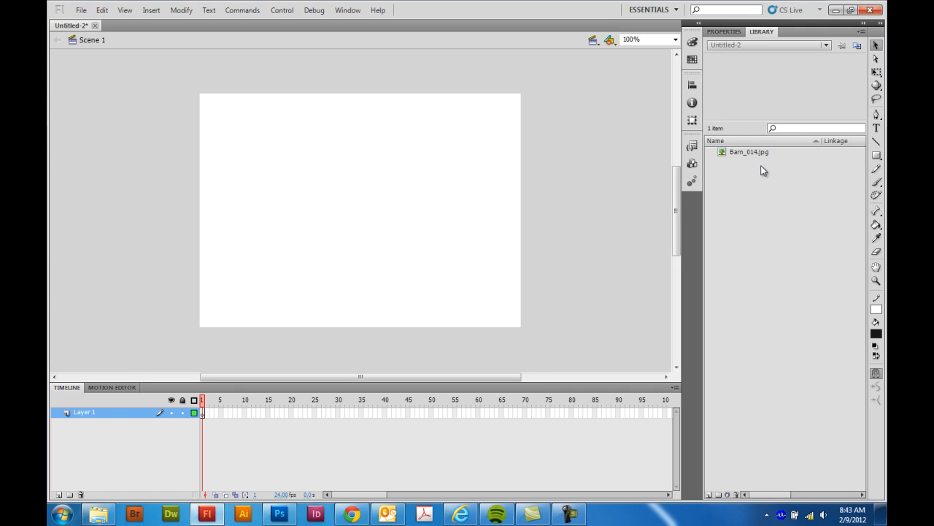
{"action": "left_click_drag", "start_coordinate": [726, 155], "coordinate": [360, 211]}
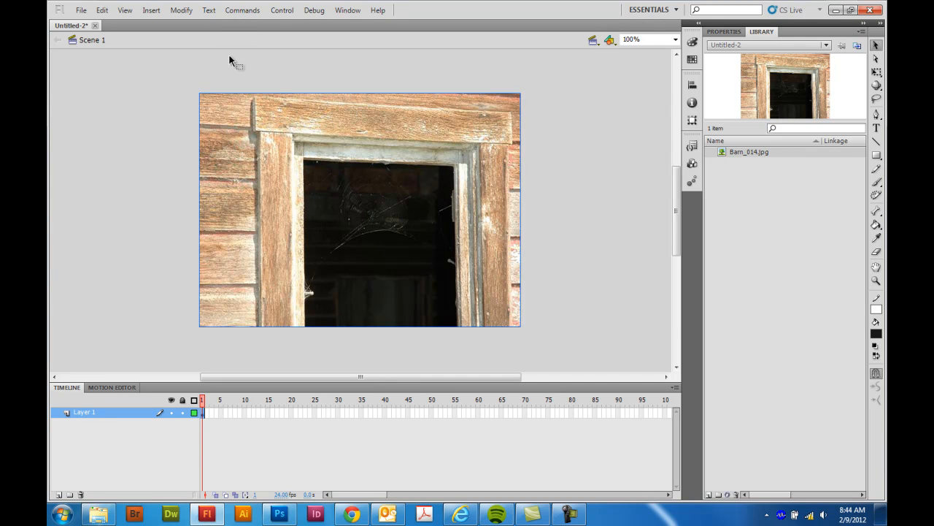
Step: Open Trace Bitmap for the barn image on the stage and move the dialog clear of the picture
{"action": "left_click", "coordinate": [183, 11]}
{"action": "mouse_move", "coordinate": [215, 73]}
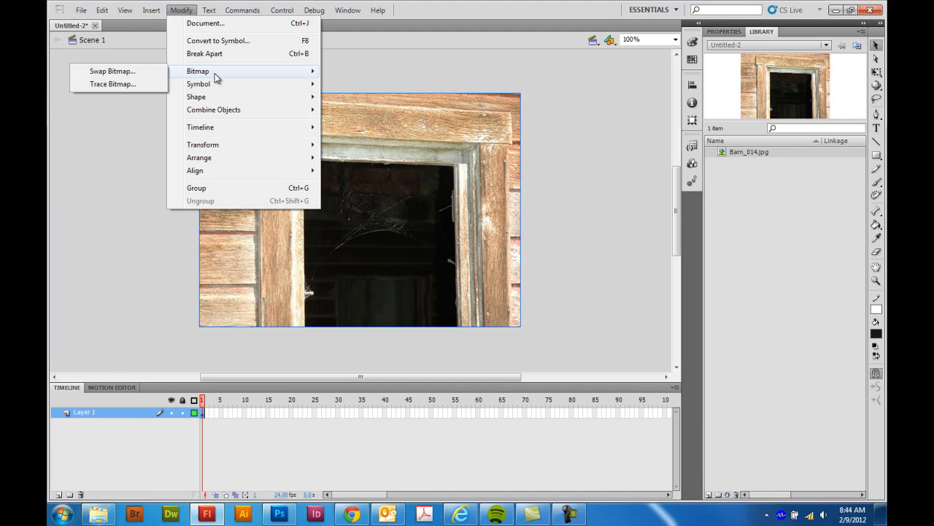
{"action": "left_click", "coordinate": [123, 86]}
{"action": "mouse_move", "coordinate": [476, 213]}
{"action": "left_mouse_down"}
{"action": "mouse_move", "coordinate": [584, 78]}
{"action": "mouse_move", "coordinate": [554, 70]}
{"action": "left_mouse_up"}
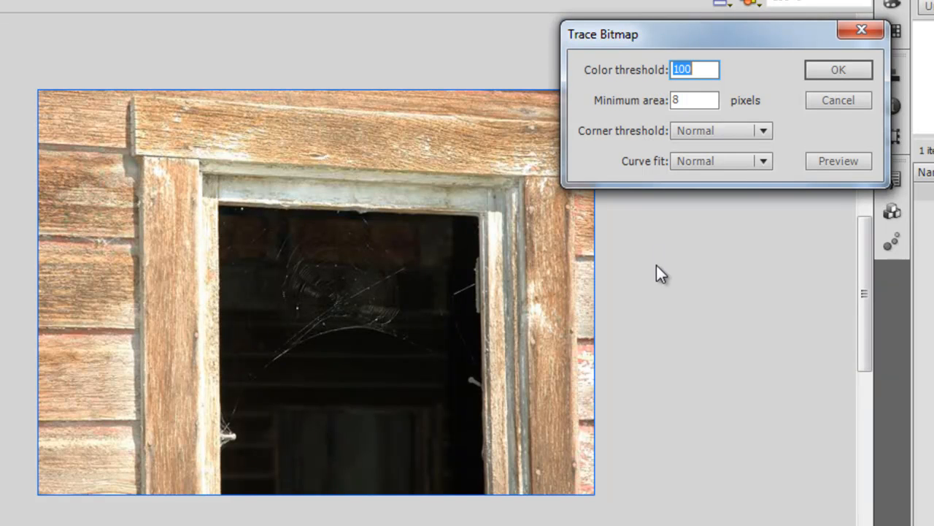
{"action": "left_click", "coordinate": [703, 131]}
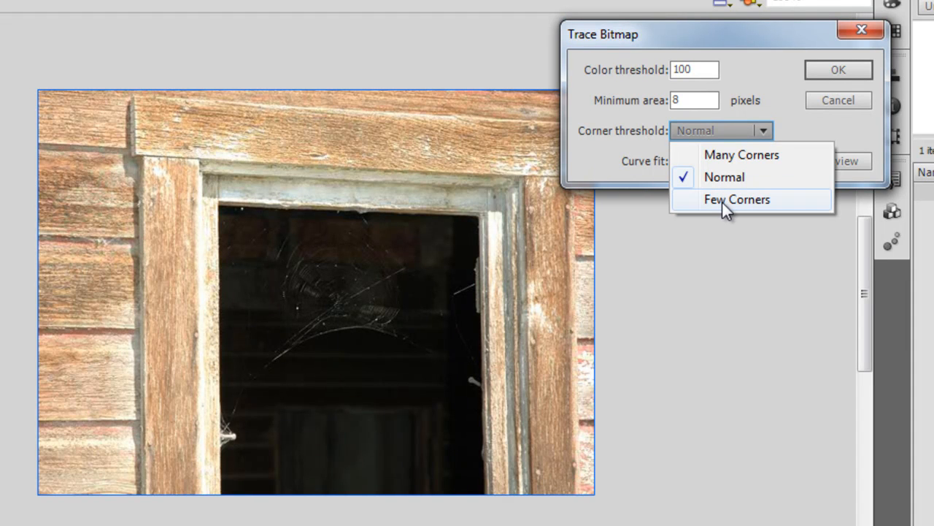
{"action": "left_click", "coordinate": [647, 162]}
{"action": "left_click", "coordinate": [695, 163]}
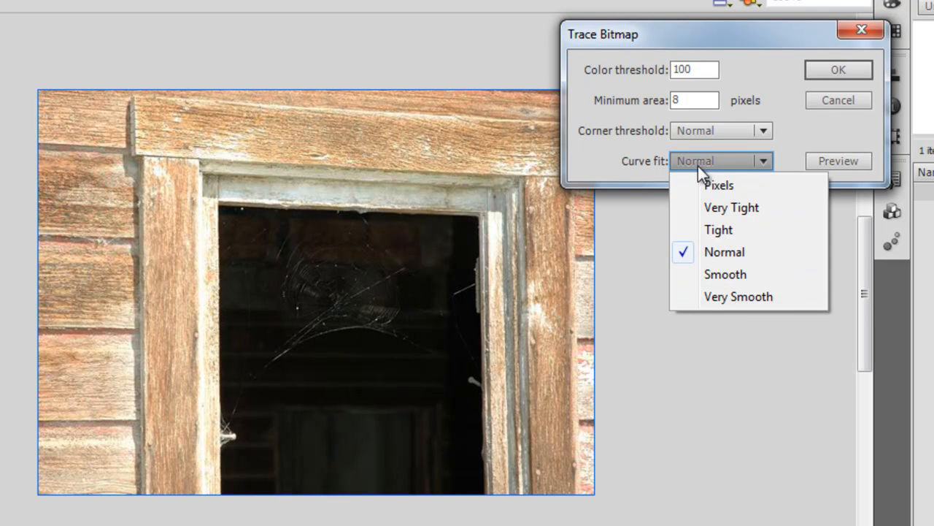
{"action": "left_click", "coordinate": [699, 130]}
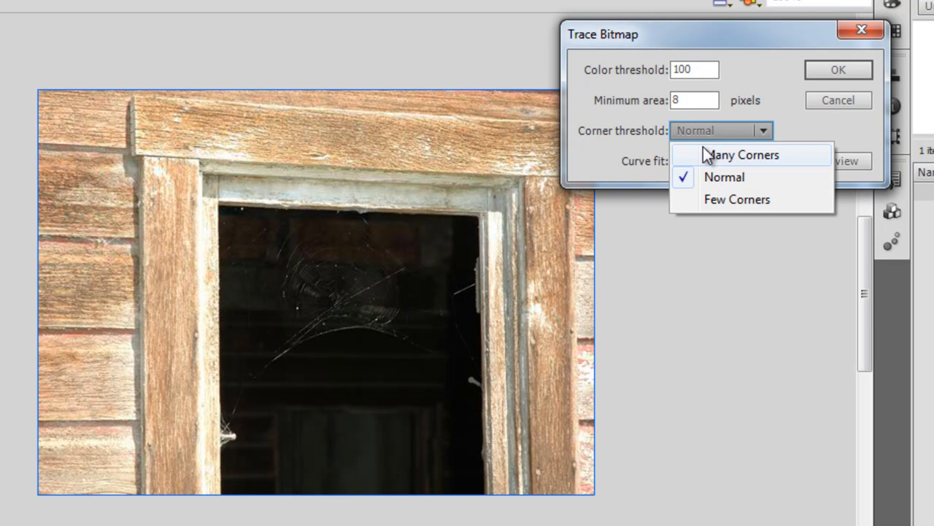
{"action": "left_click", "coordinate": [689, 134]}
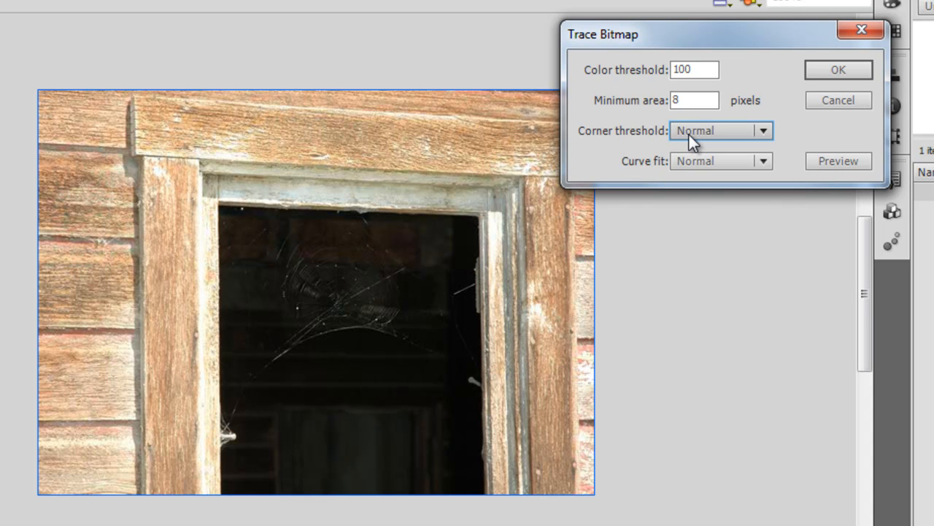
Step: Preview the barn image trace with the curve fit at Smooth, and again at Very Smooth
{"action": "left_click", "coordinate": [694, 161]}
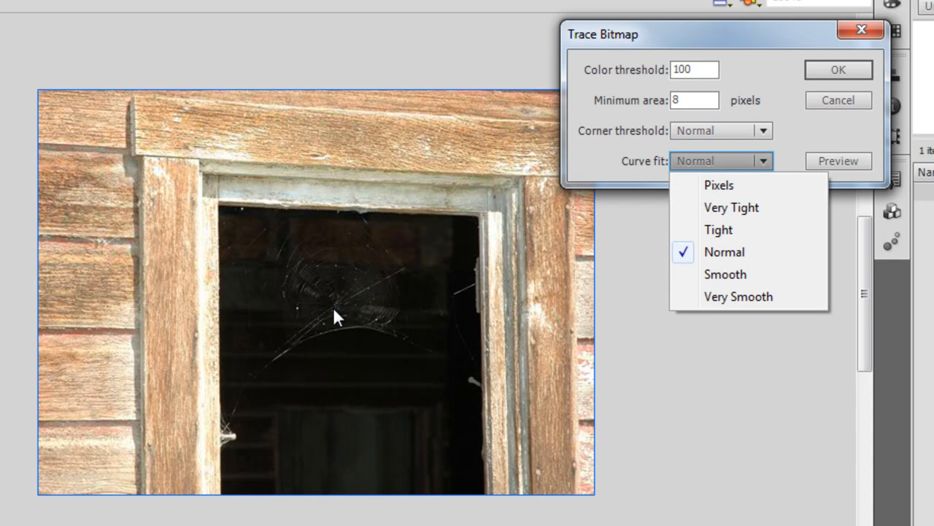
{"action": "left_click", "coordinate": [716, 275]}
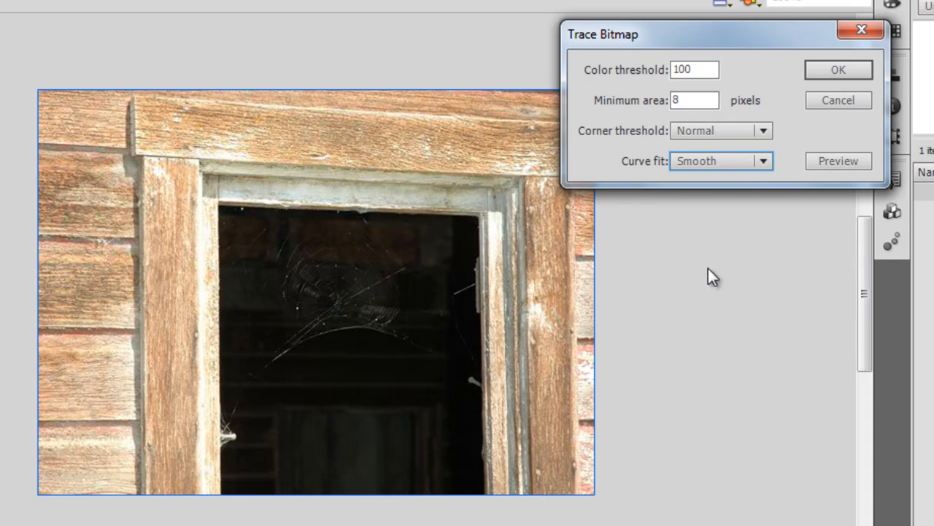
{"action": "left_click", "coordinate": [837, 161]}
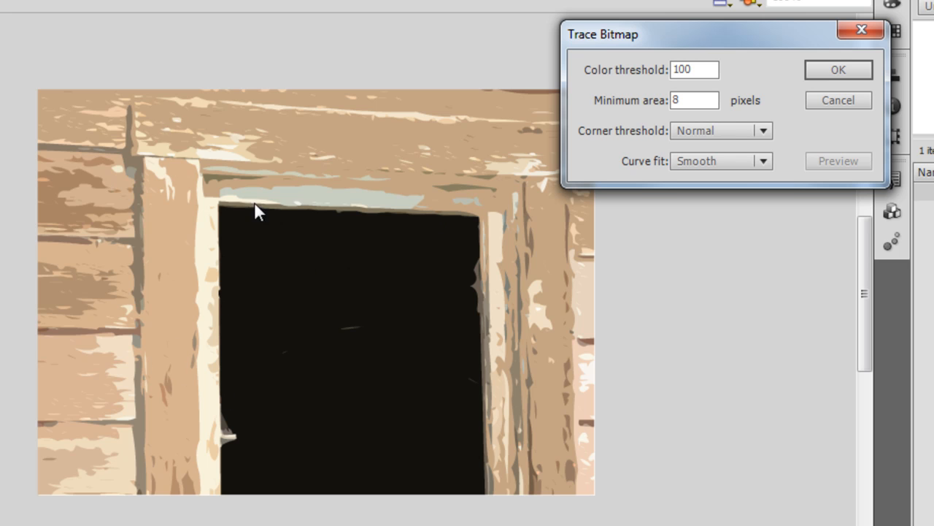
{"action": "left_click", "coordinate": [762, 161]}
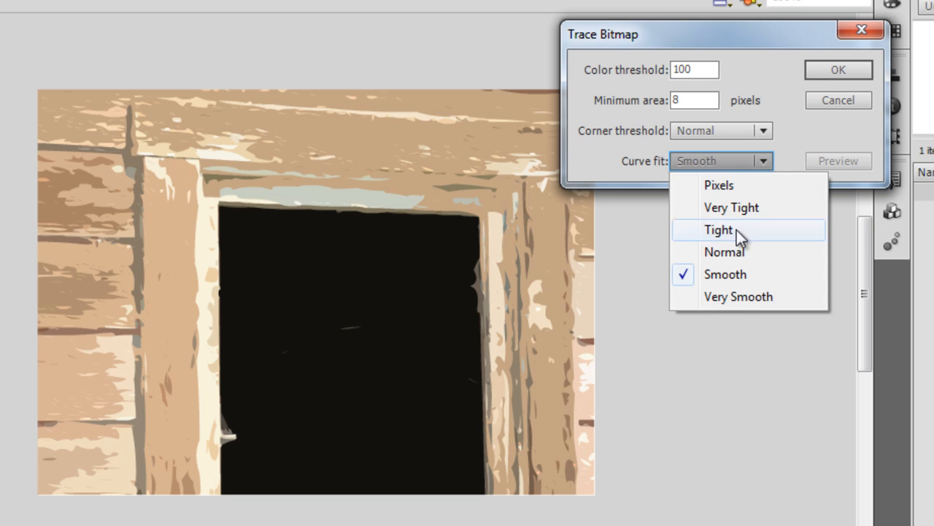
{"action": "left_click", "coordinate": [732, 297]}
{"action": "left_click", "coordinate": [837, 157]}
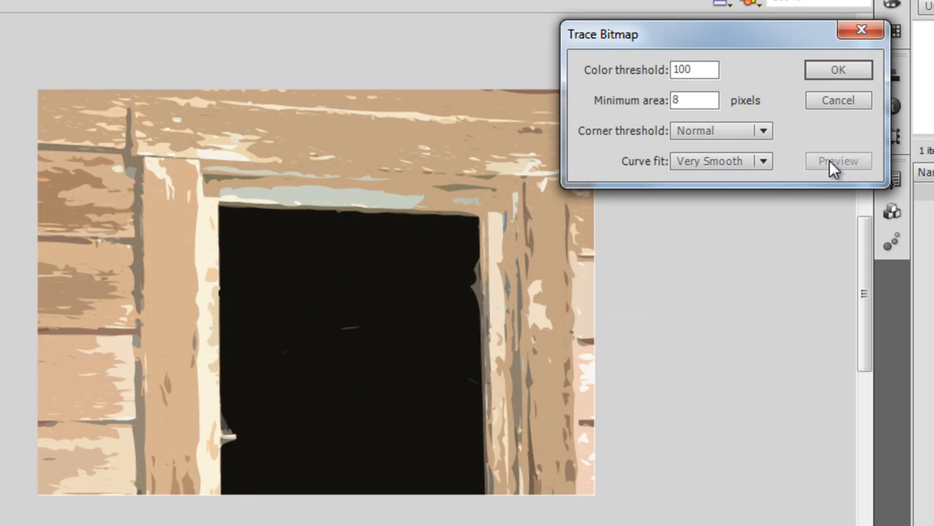
Step: Set the trace's curve fit to Very Tight and preview the result
{"action": "left_click", "coordinate": [763, 160]}
{"action": "left_click", "coordinate": [741, 207]}
{"action": "left_click", "coordinate": [824, 162]}
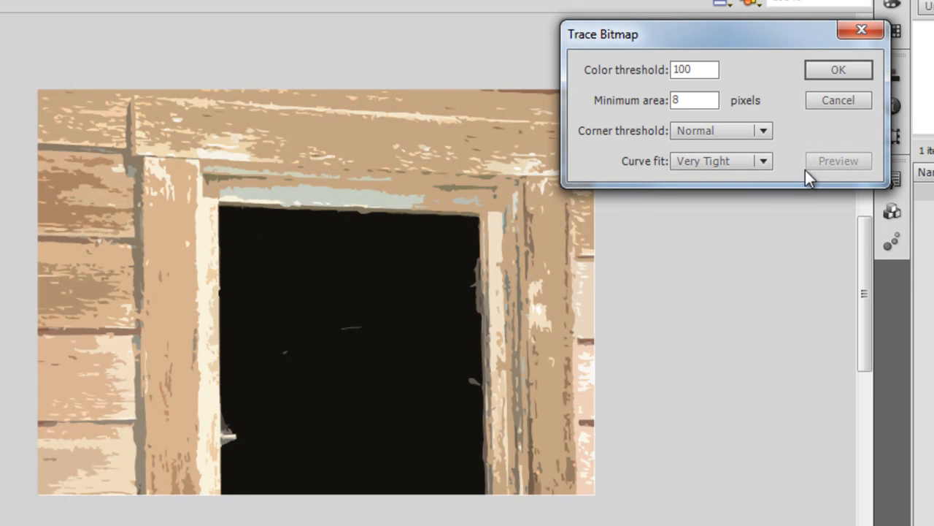
Step: Set the trace's minimum area to 4 pixels and preview the result
{"action": "left_click_drag", "start_coordinate": [688, 100], "coordinate": [659, 109]}
{"action": "type", "text": "4"}
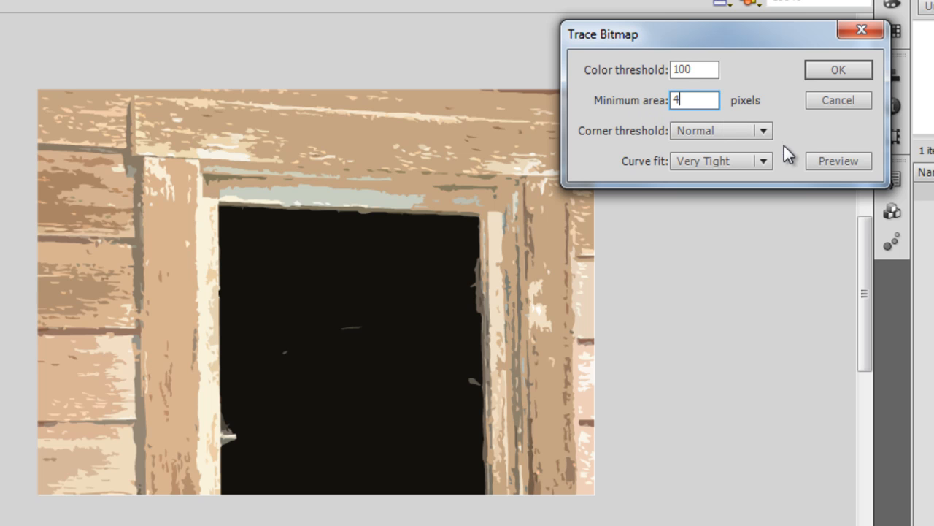
{"action": "left_click", "coordinate": [829, 162]}
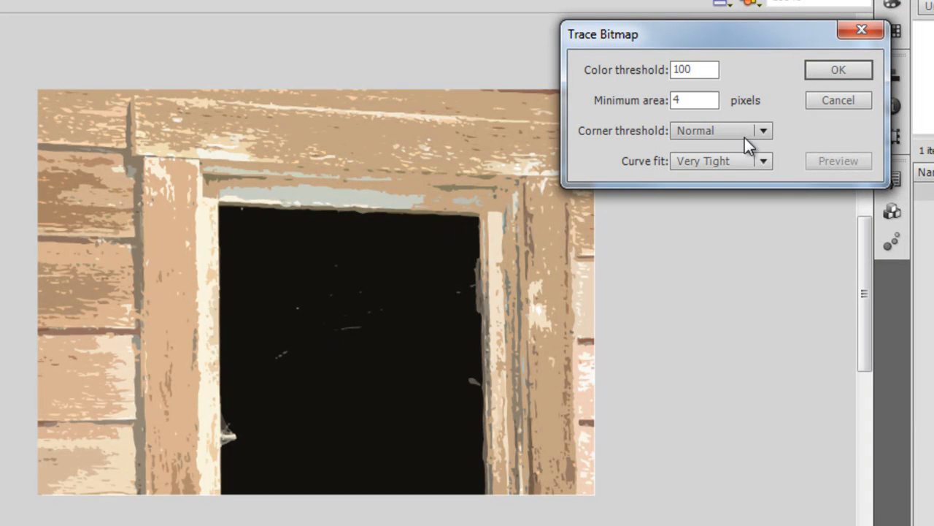
Step: Set the trace's corner threshold to Few Corners and preview the result
{"action": "left_click", "coordinate": [702, 132]}
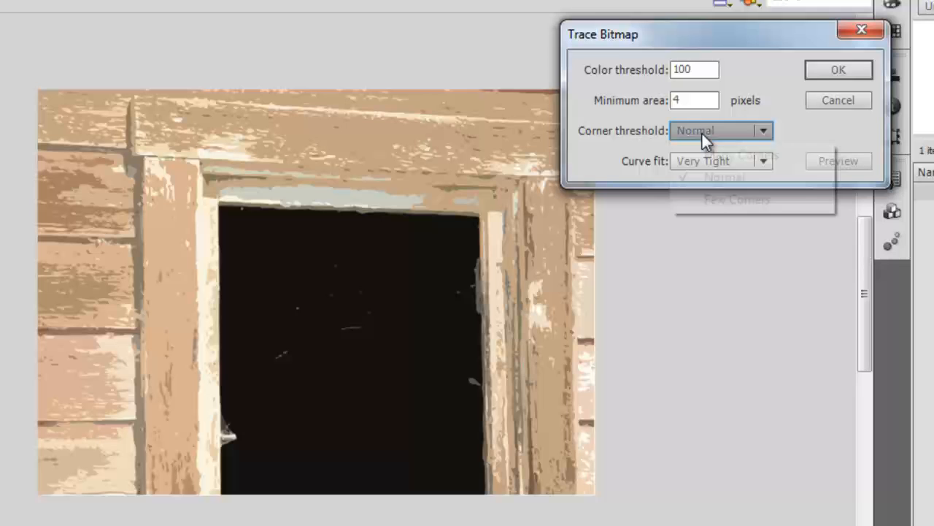
{"action": "left_click", "coordinate": [722, 202]}
{"action": "left_click", "coordinate": [837, 162]}
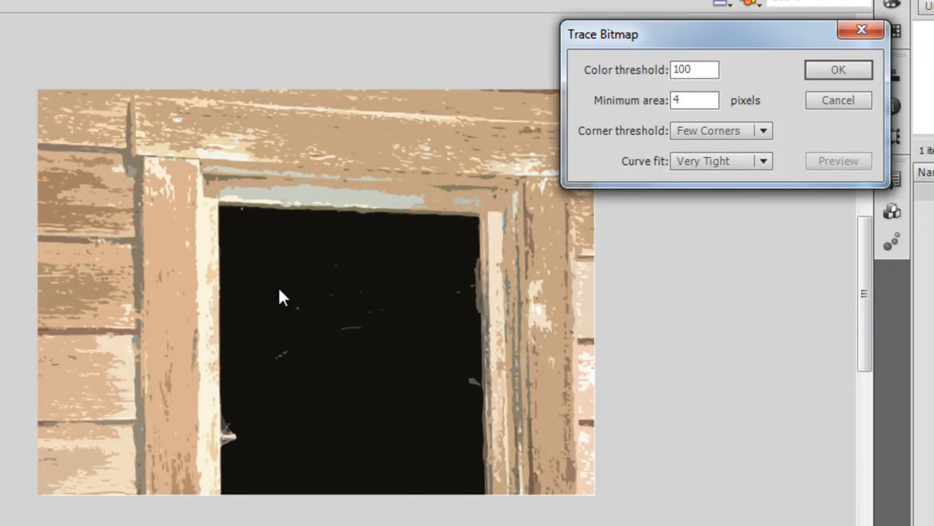
Step: Set the trace's minimum area to 20 pixels, preview the result, and apply the trace to the barn image
{"action": "left_click_drag", "start_coordinate": [693, 101], "coordinate": [587, 90]}
{"action": "type", "text": "20"}
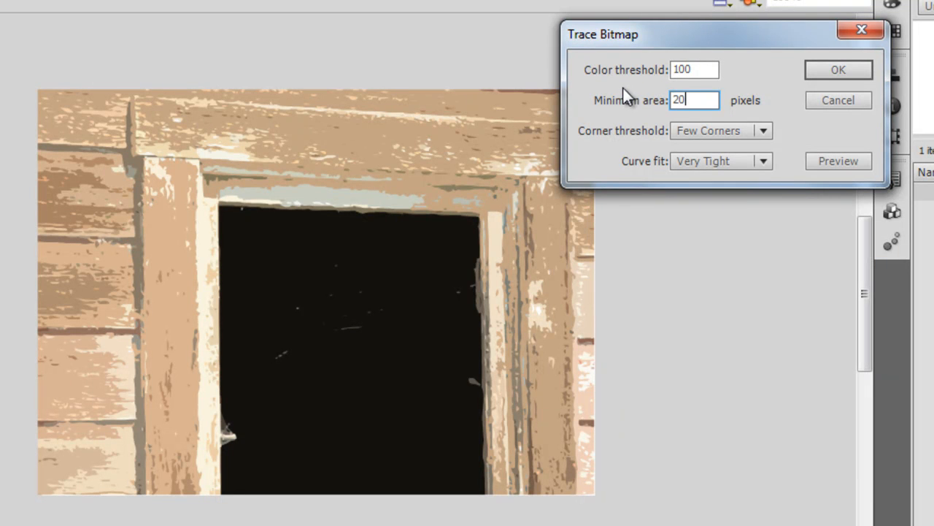
{"action": "left_click", "coordinate": [836, 159]}
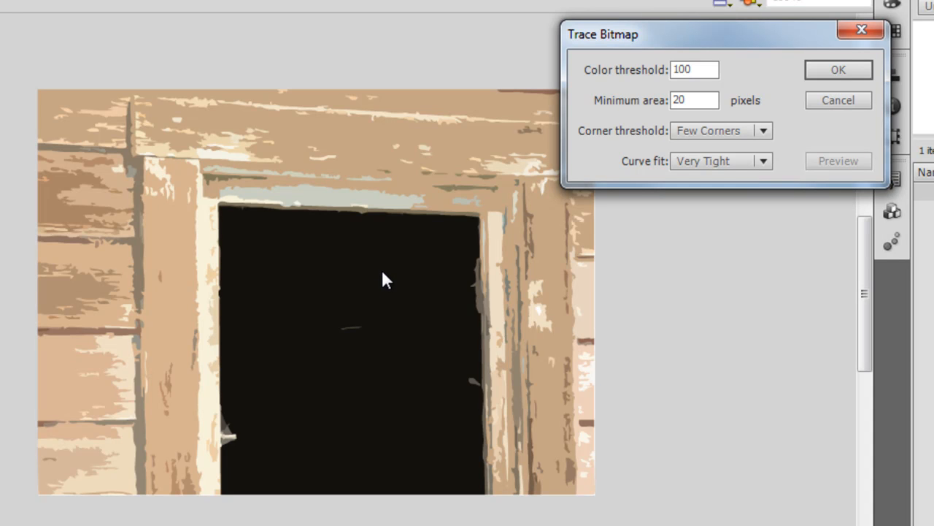
{"action": "mouse_move", "coordinate": [634, 31]}
{"action": "left_mouse_down"}
{"action": "mouse_move", "coordinate": [671, 111]}
{"action": "mouse_move", "coordinate": [711, 115]}
{"action": "mouse_move", "coordinate": [659, 64]}
{"action": "mouse_move", "coordinate": [559, 5]}
{"action": "mouse_move", "coordinate": [593, 35]}
{"action": "left_mouse_up"}
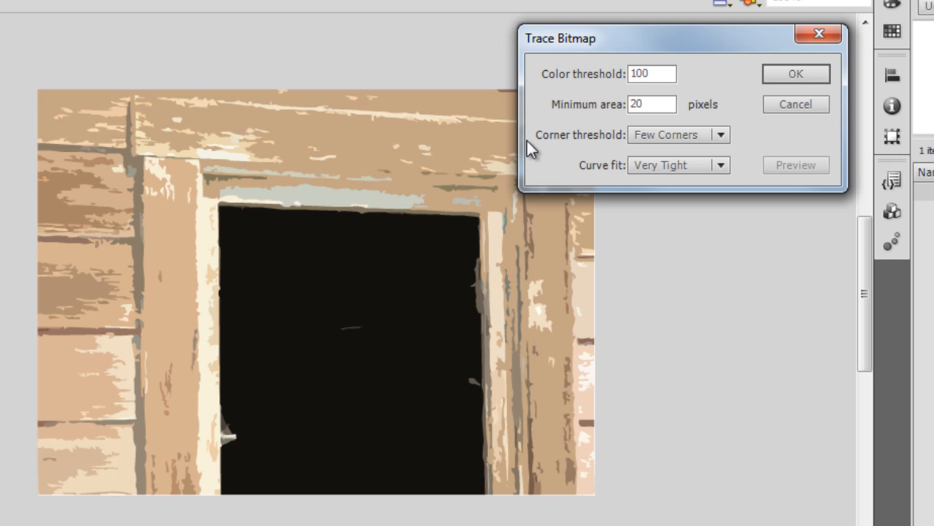
{"action": "left_click", "coordinate": [803, 75]}
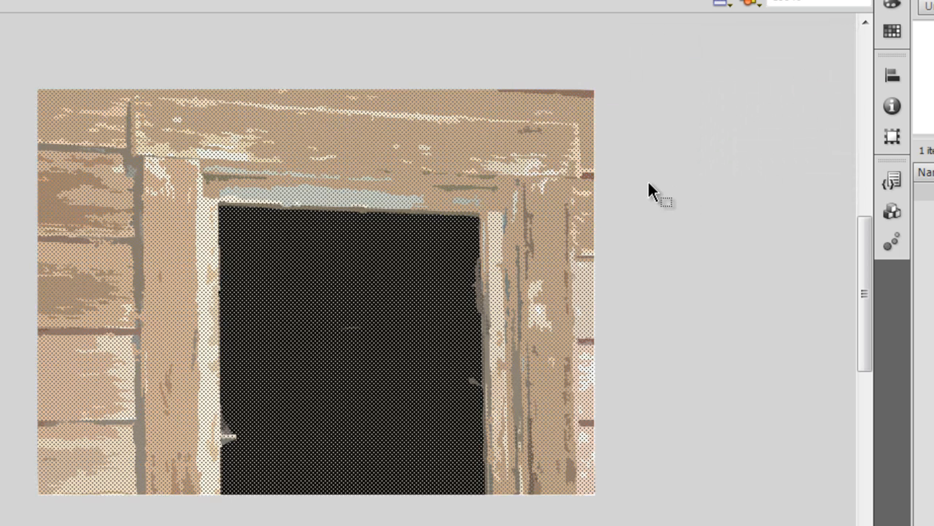
Step: Examine the traced barn artwork by selecting individual vector shapes in the window opening, frame and boards, and clear the selection
{"action": "left_click", "coordinate": [646, 181]}
{"action": "left_click", "coordinate": [341, 292]}
{"action": "left_click", "coordinate": [245, 157]}
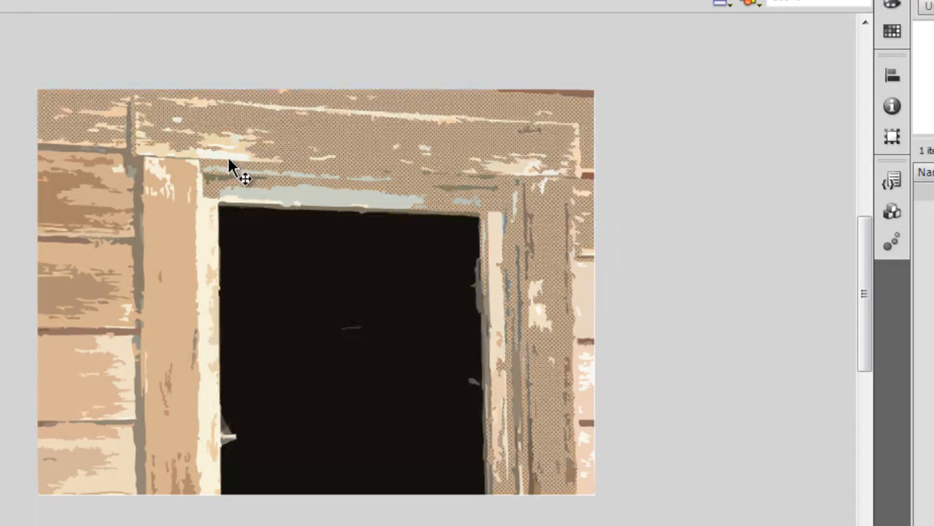
{"action": "left_click", "coordinate": [115, 212]}
{"action": "left_click", "coordinate": [166, 237]}
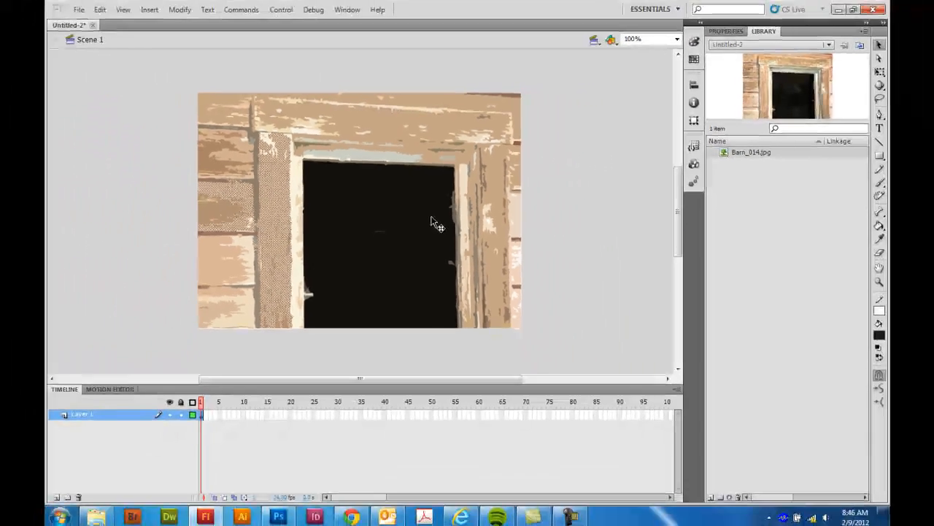
{"action": "left_click", "coordinate": [573, 178]}
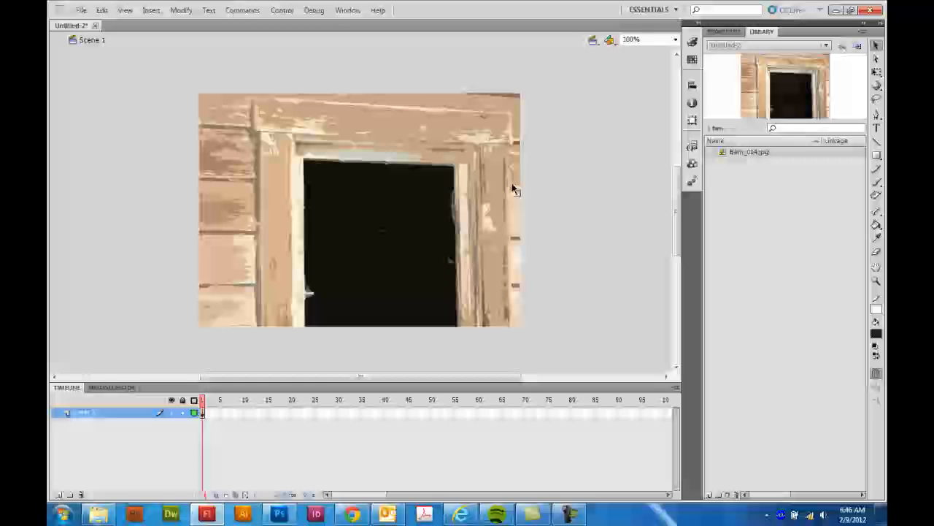
{"action": "left_click", "coordinate": [226, 207]}
{"action": "left_click", "coordinate": [575, 167]}
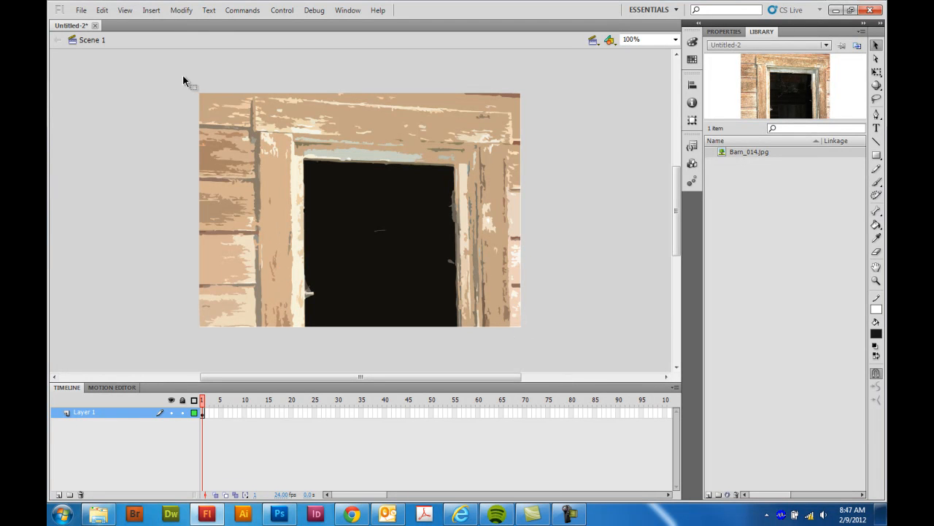
Step: Select all the traced barn shapes on the stage and convert them to a graphic symbol named BarnWood
{"action": "left_click_drag", "start_coordinate": [174, 74], "coordinate": [551, 360]}
{"action": "right_click", "coordinate": [400, 243]}
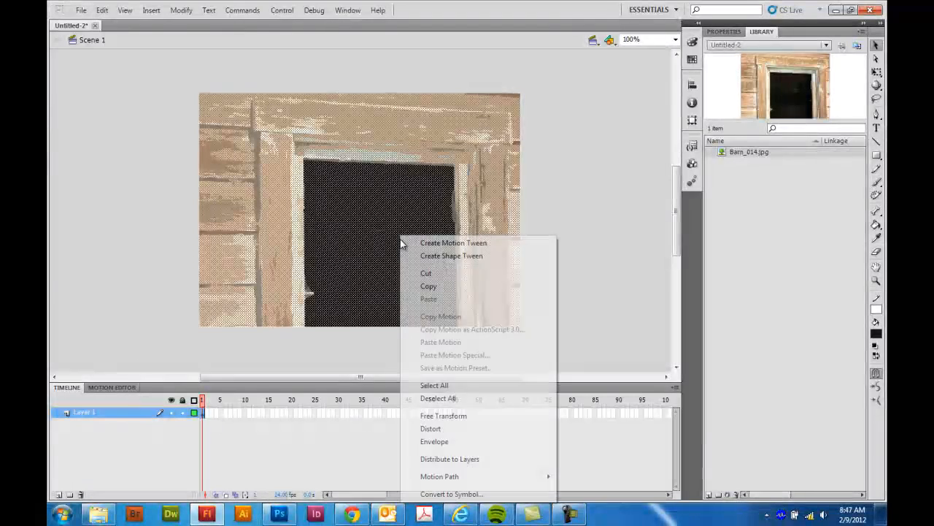
{"action": "left_click", "coordinate": [449, 494]}
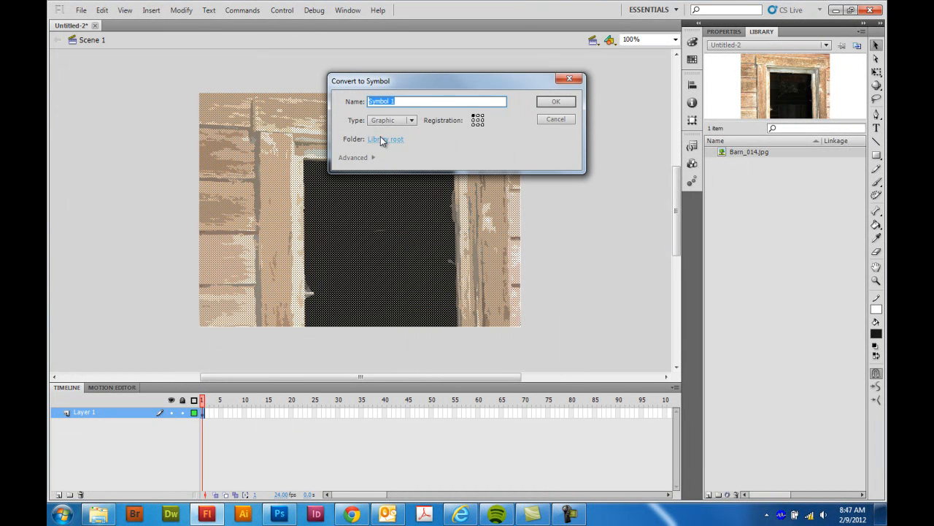
{"action": "type", "text": "BarnWood"}
{"action": "left_click", "coordinate": [556, 102]}
{"action": "left_click", "coordinate": [374, 194]}
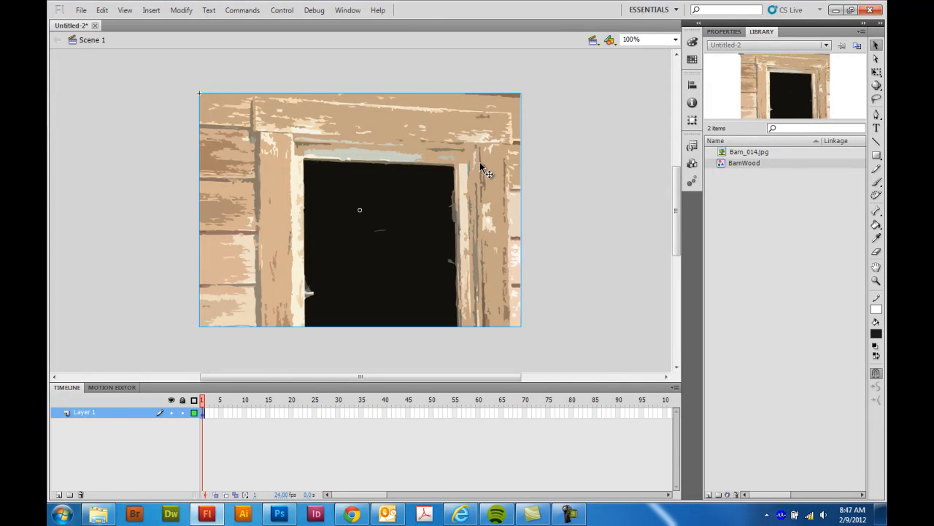